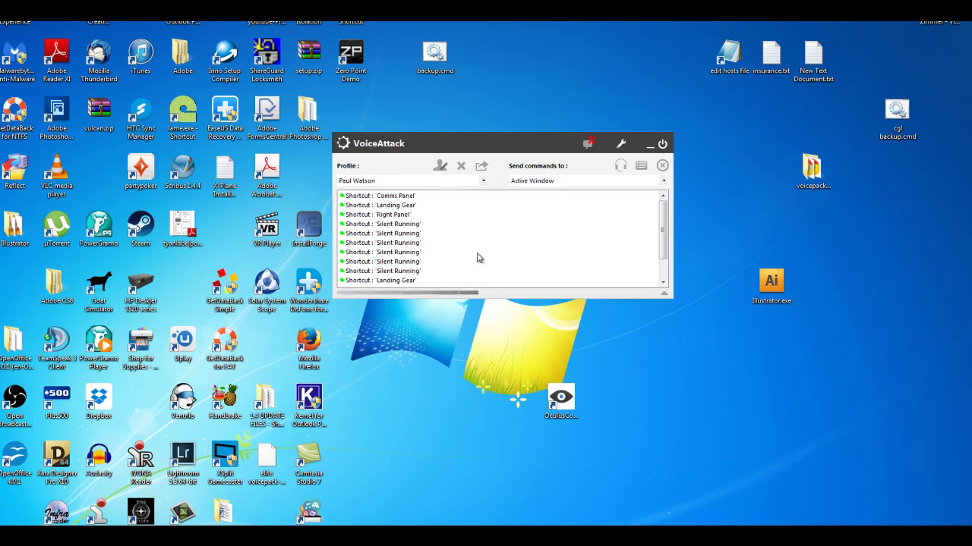
Open the current profile for editing, examine its spoken commands and actions, and close it without saving changes.
{"action": "left_click", "coordinate": [440, 165]}
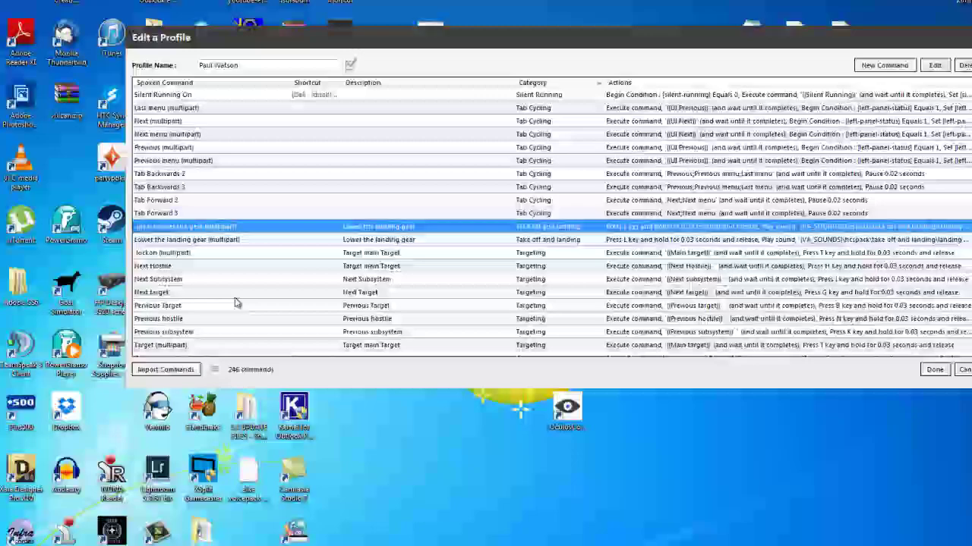
{"action": "scroll", "coordinate": [235, 302], "scroll_direction": "up", "scroll_amount": 5}
{"action": "scroll", "coordinate": [546, 220], "scroll_direction": "up", "scroll_amount": 10}
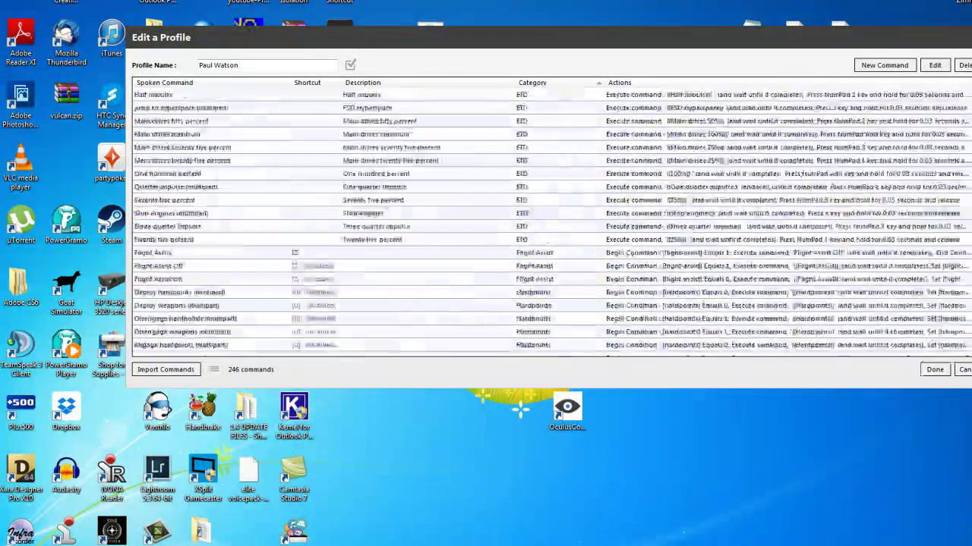
{"action": "scroll", "coordinate": [546, 220], "scroll_direction": "down", "scroll_amount": 5}
{"action": "scroll", "coordinate": [546, 220], "scroll_direction": "down", "scroll_amount": 15}
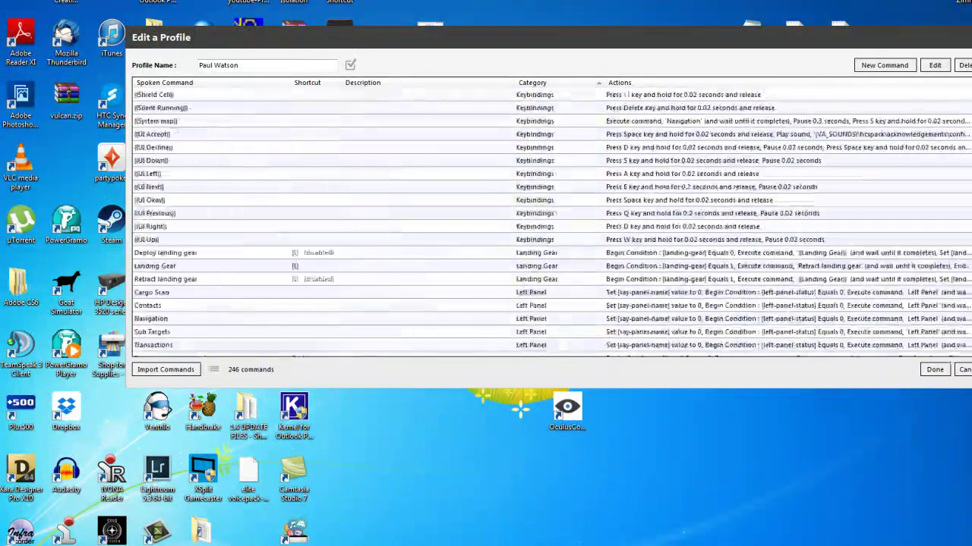
{"action": "scroll", "coordinate": [591, 281], "scroll_direction": "up", "scroll_amount": 20}
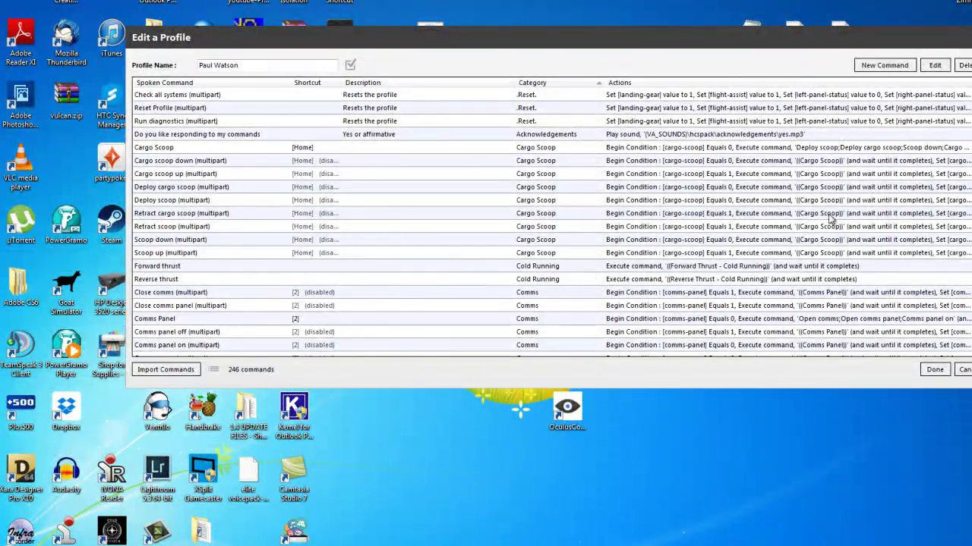
{"action": "scroll", "coordinate": [551, 225], "scroll_direction": "down", "scroll_amount": 15}
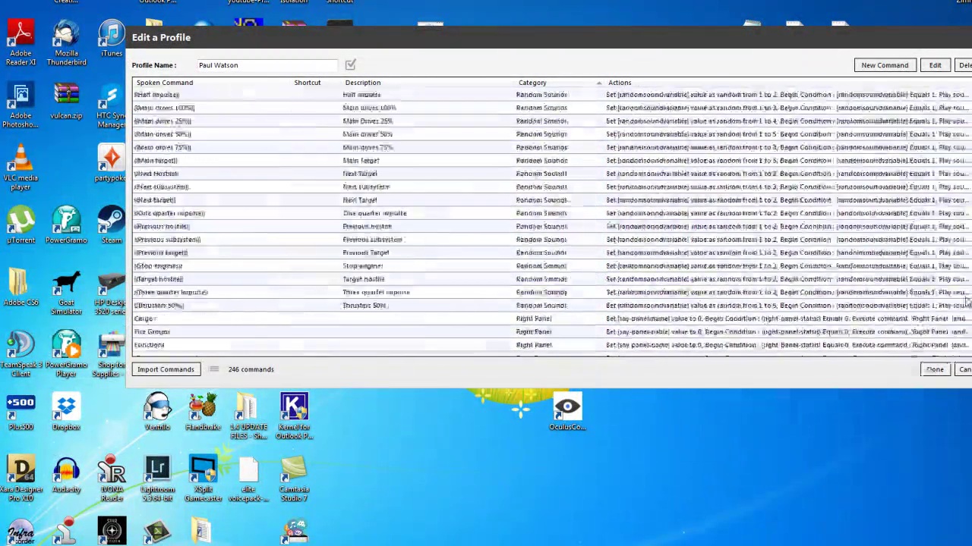
{"action": "scroll", "coordinate": [552, 225], "scroll_direction": "up", "scroll_amount": 10}
{"action": "scroll", "coordinate": [552, 225], "scroll_direction": "up", "scroll_amount": 5}
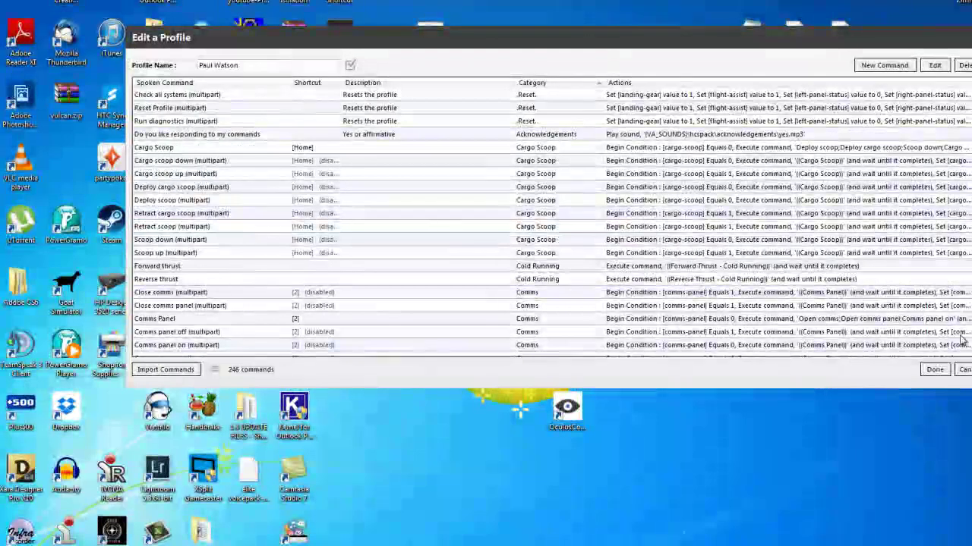
{"action": "left_click", "coordinate": [964, 371]}
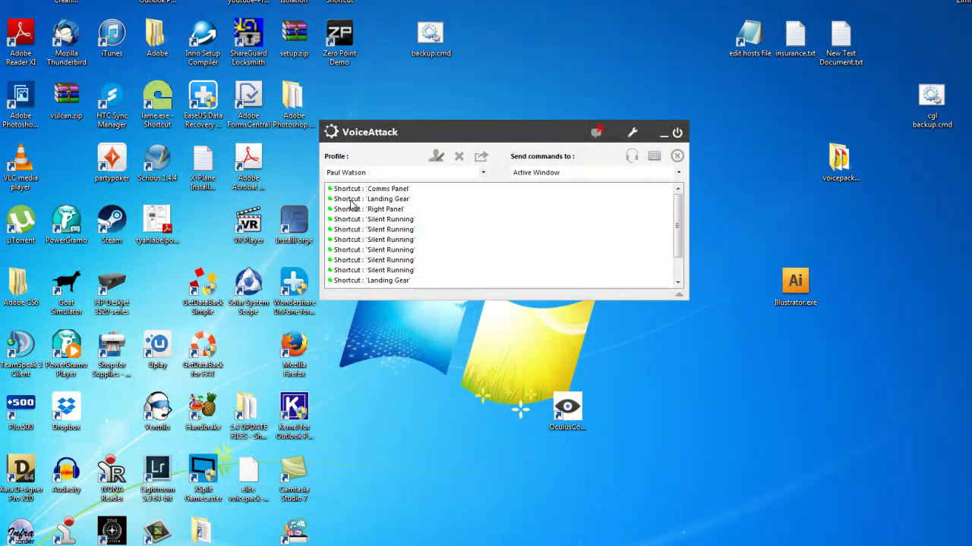
Start exporting the current profile with all commands included and name the export "ist of said commands".
{"action": "left_click_drag", "start_coordinate": [422, 135], "coordinate": [427, 114]}
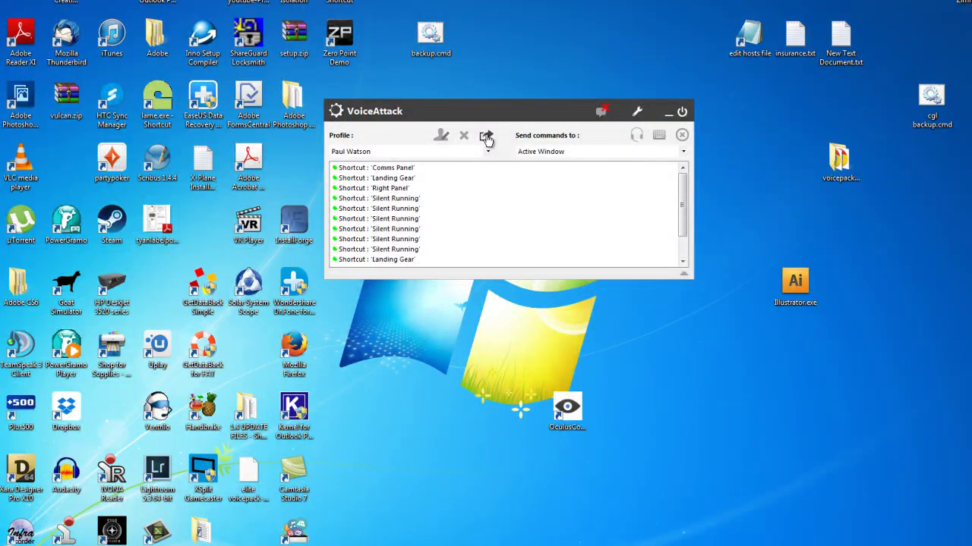
{"action": "left_click", "coordinate": [485, 135]}
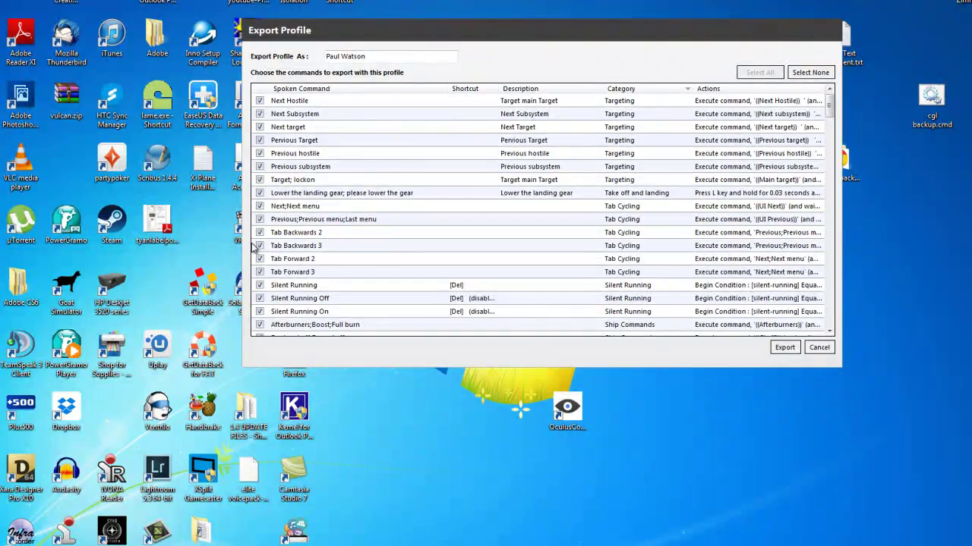
{"action": "mouse_move", "coordinate": [830, 106]}
{"action": "left_mouse_down"}
{"action": "mouse_move", "coordinate": [830, 273]}
{"action": "mouse_move", "coordinate": [830, 107]}
{"action": "left_mouse_up"}
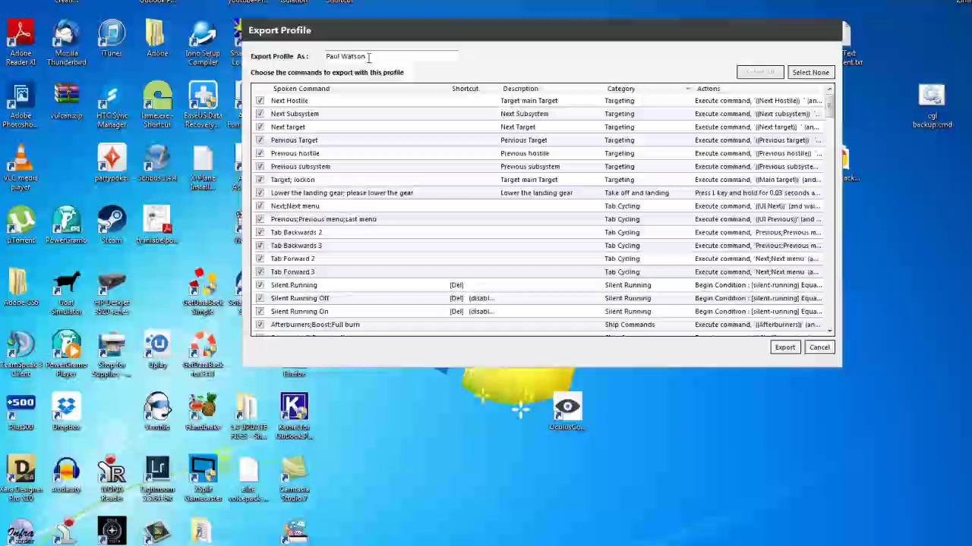
{"action": "left_click_drag", "start_coordinate": [389, 55], "coordinate": [277, 59]}
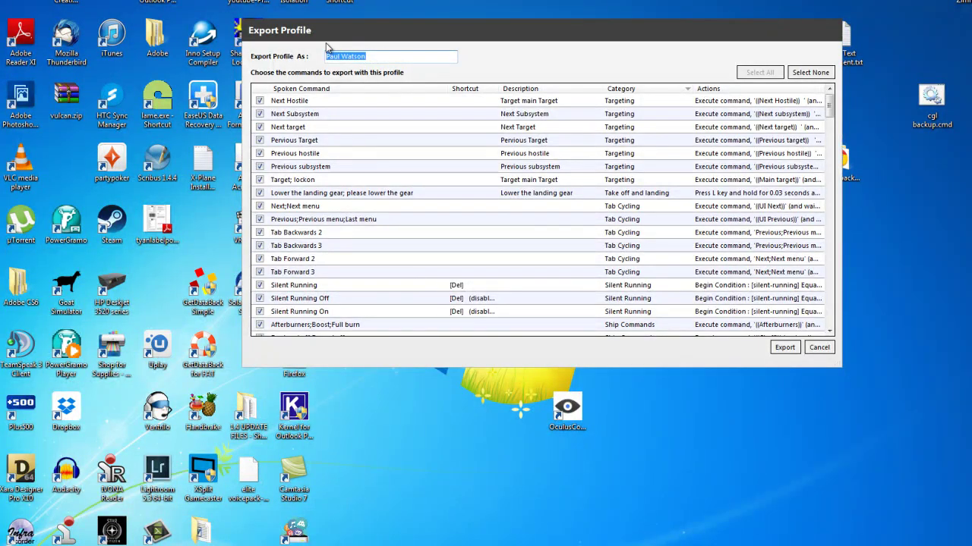
{"action": "key", "text": "BackSpace"}
{"action": "type", "text": "ist of said commands"}
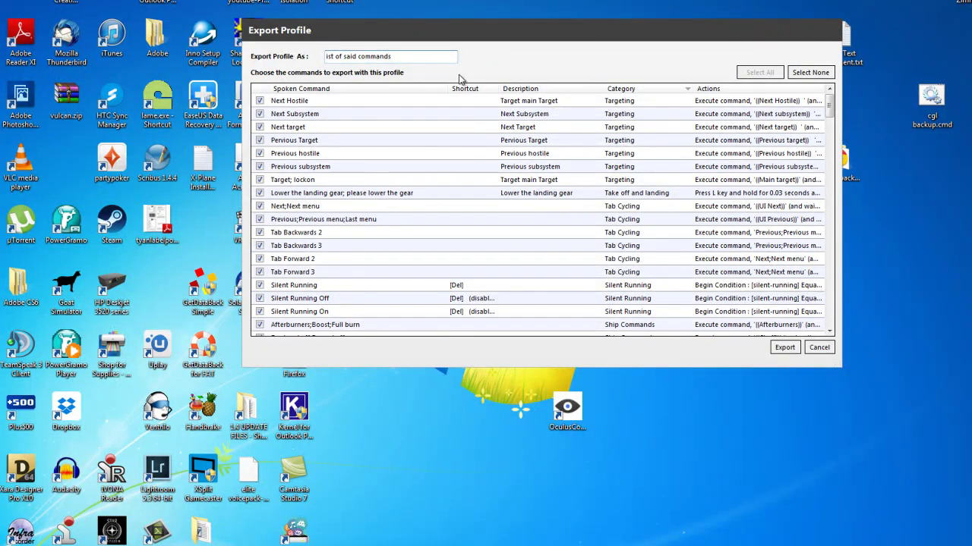
Save the export in the hcspack folder as a Quick Reference List as HTML named "ist of said commands-Profile.html".
{"action": "left_click", "coordinate": [785, 347]}
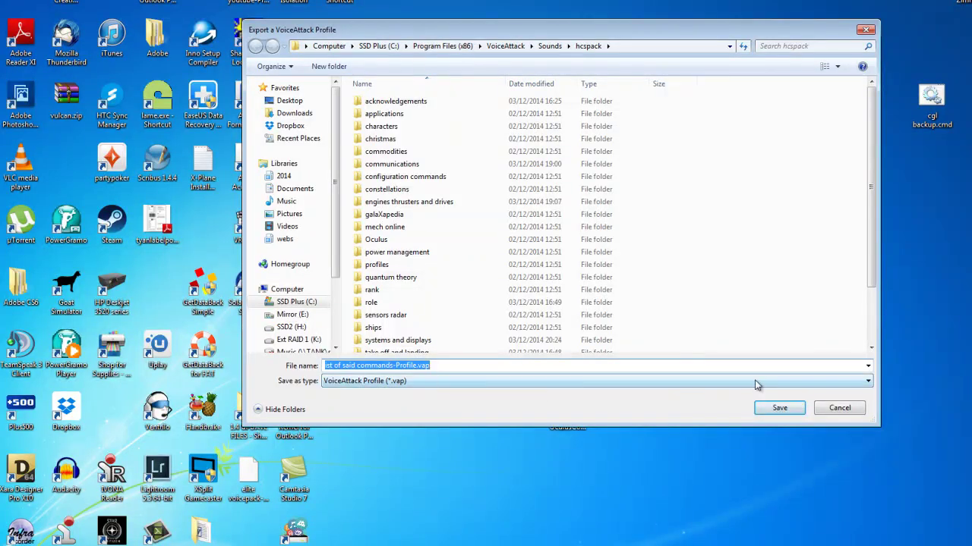
{"action": "left_click", "coordinate": [429, 366]}
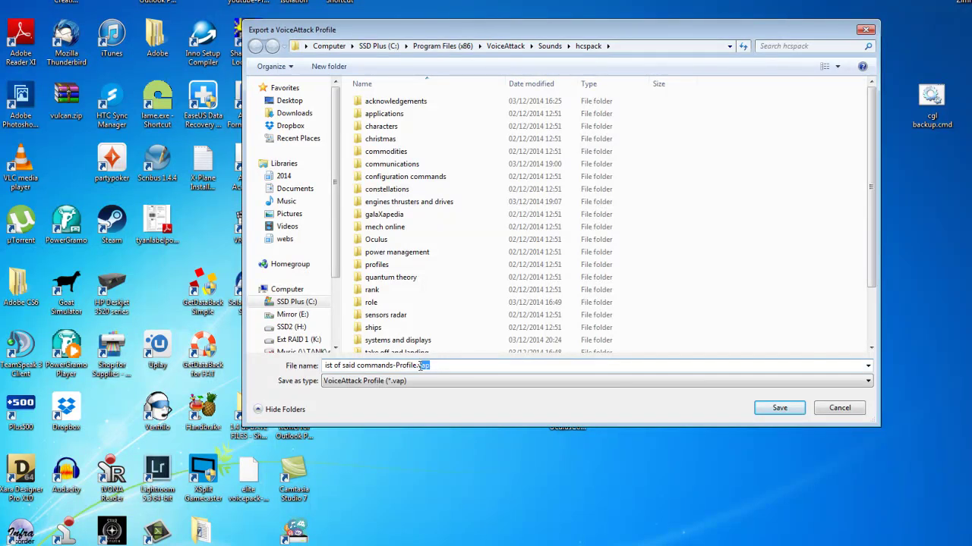
{"action": "left_click", "coordinate": [420, 380]}
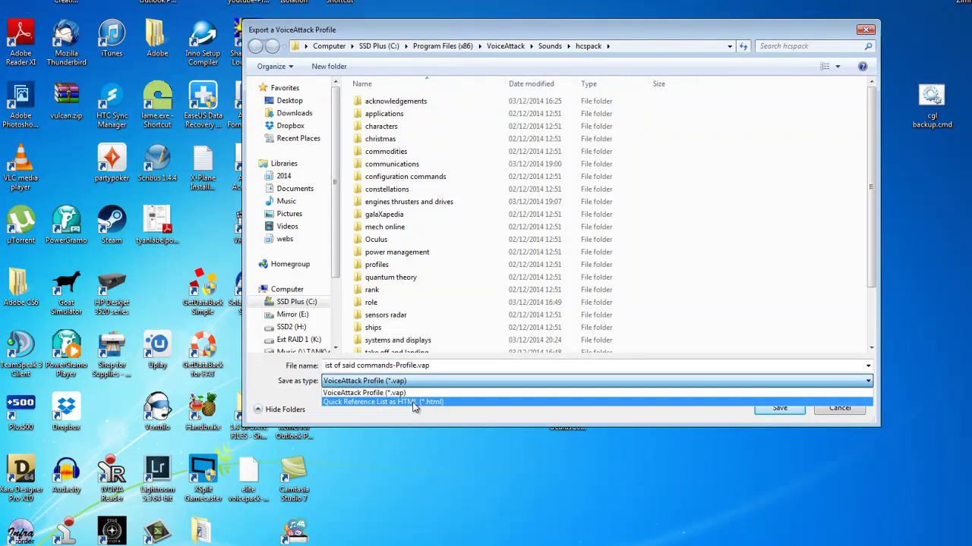
{"action": "left_click", "coordinate": [414, 403]}
{"action": "left_click", "coordinate": [450, 366]}
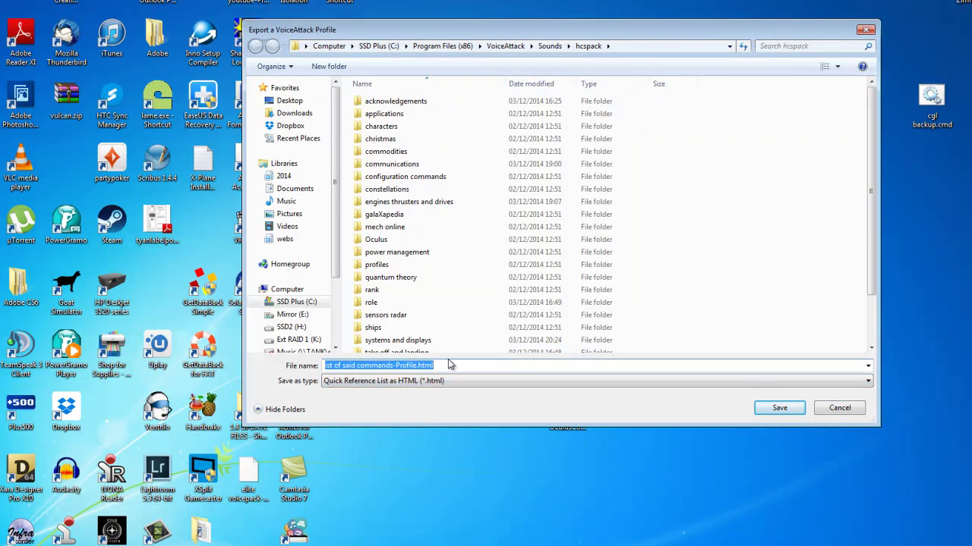
{"action": "left_click", "coordinate": [462, 366]}
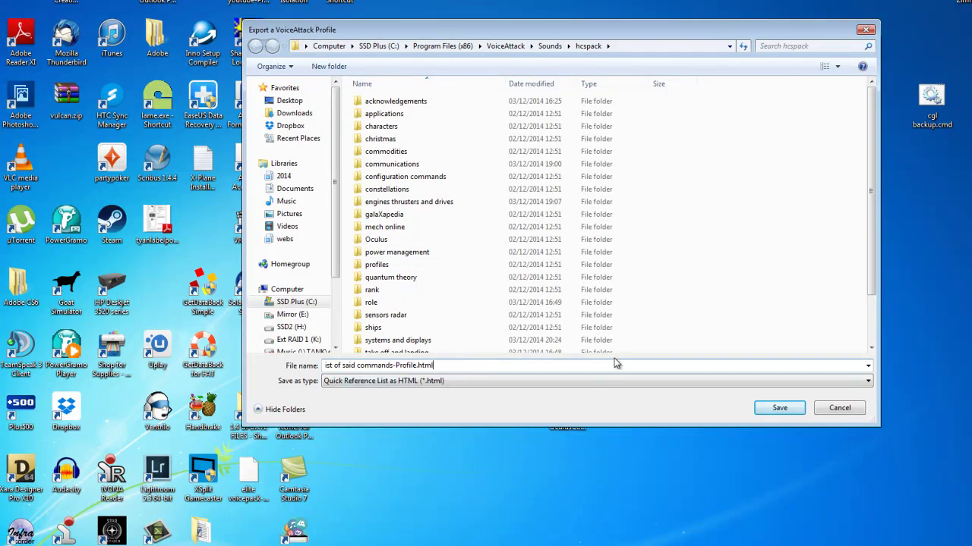
{"action": "left_click", "coordinate": [780, 408]}
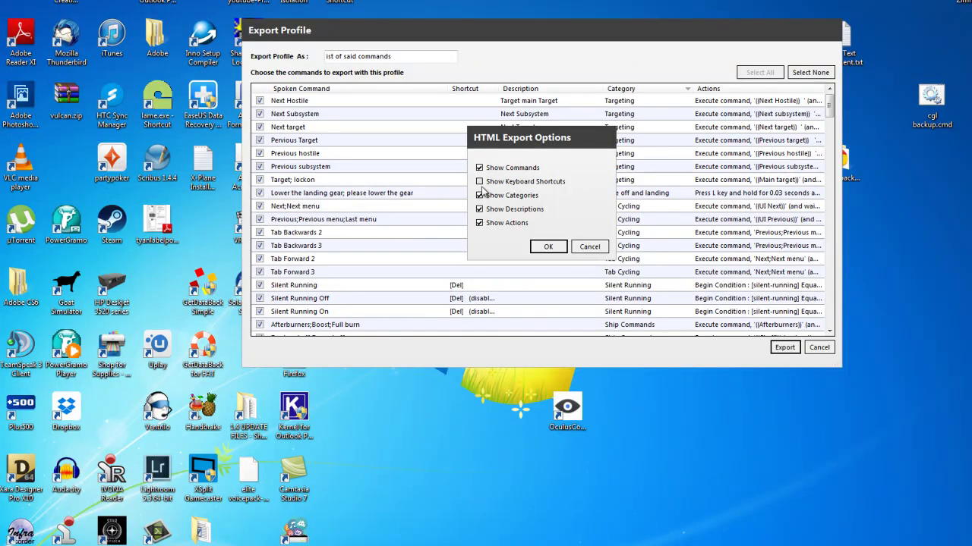
Limit the HTML export to commands only, excluding keyboard shortcuts, categories, descriptions and actions, and complete the export.
{"action": "left_click", "coordinate": [480, 195]}
{"action": "left_click", "coordinate": [481, 221]}
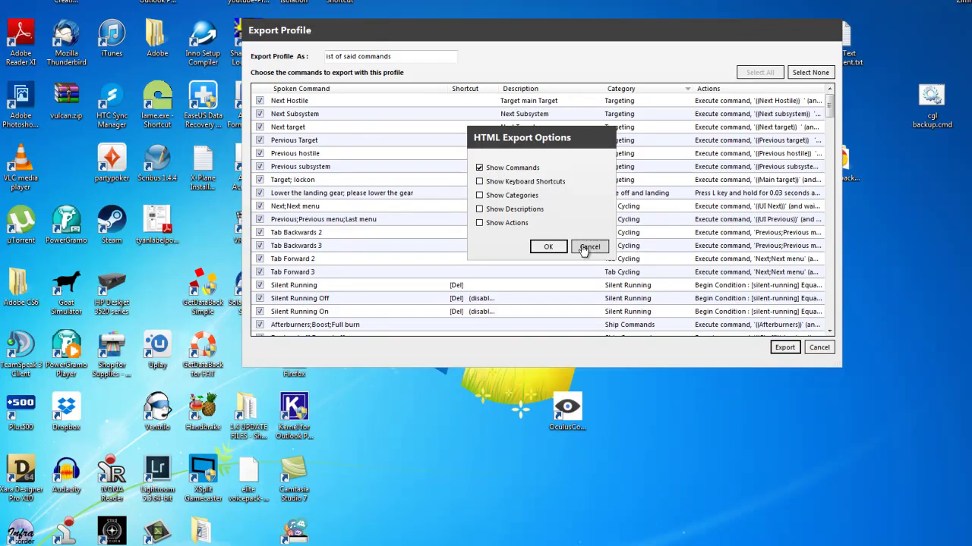
{"action": "left_click", "coordinate": [547, 248]}
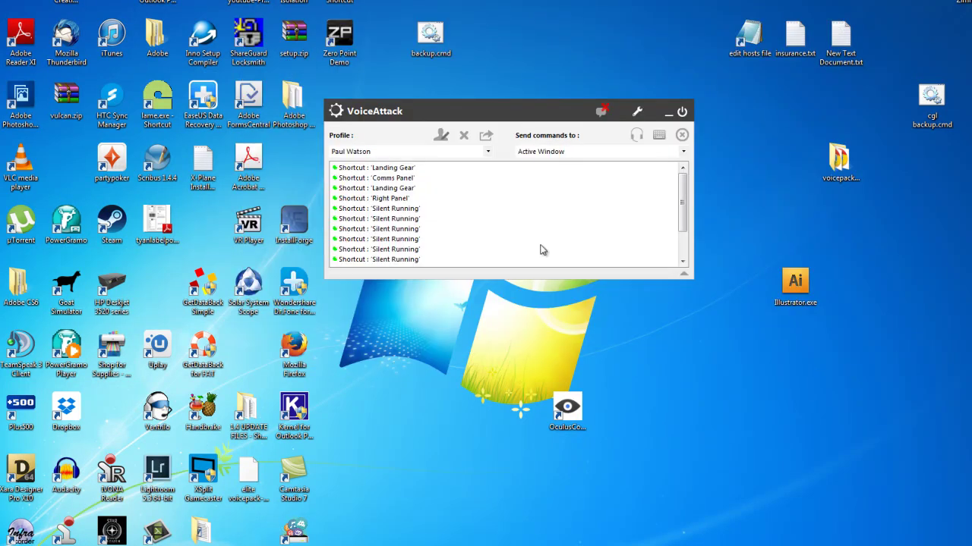
Switch to Windows Explorer and open the folder C:\Program Files (x86)\VoiceAttack\Sounds\hcspack.
{"action": "key", "text": "super"}
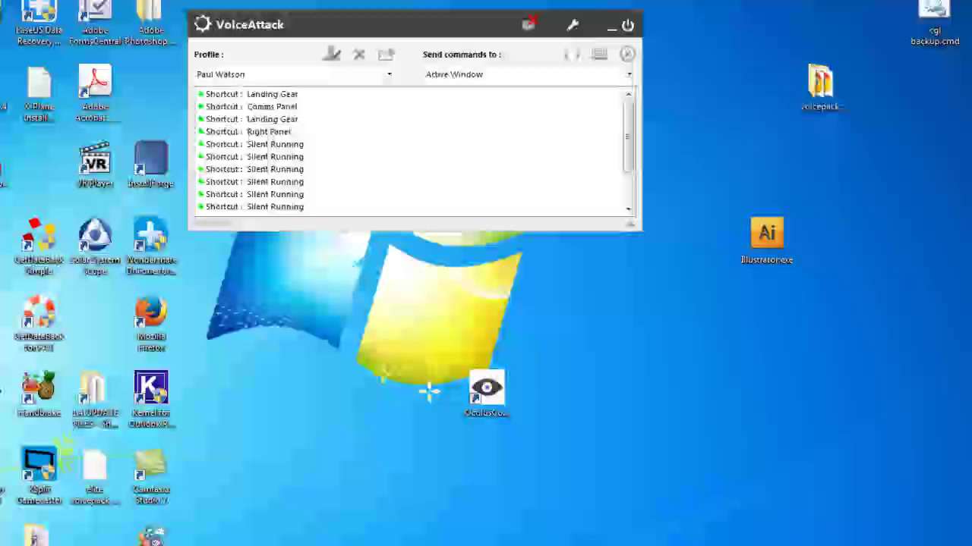
{"action": "key", "text": "super+e"}
{"action": "double_click", "coordinate": [326, 150]}
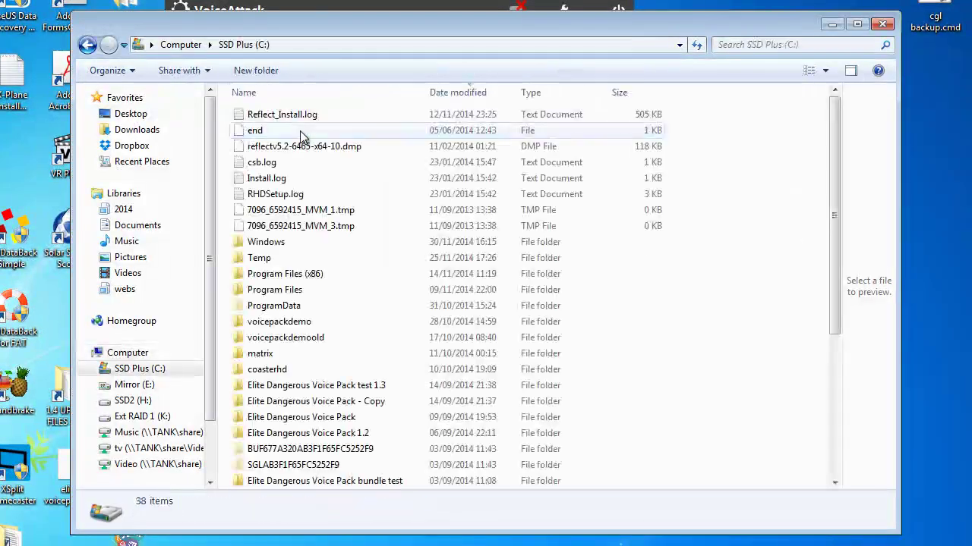
{"action": "double_click", "coordinate": [285, 273]}
{"action": "left_click_drag", "start_coordinate": [834, 152], "coordinate": [813, 434]}
{"action": "left_click", "coordinate": [250, 306]}
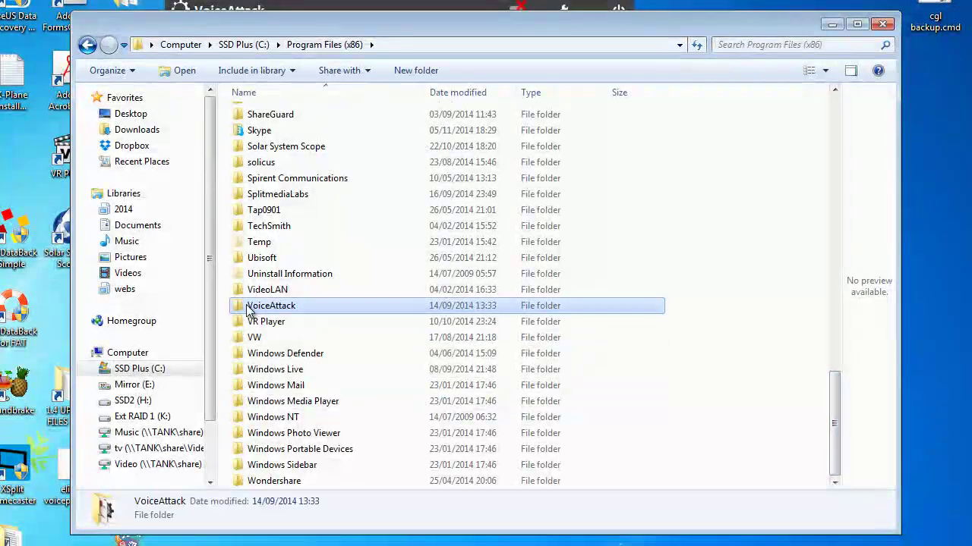
{"action": "double_click", "coordinate": [251, 307]}
{"action": "double_click", "coordinate": [272, 146]}
{"action": "left_click", "coordinate": [267, 117]}
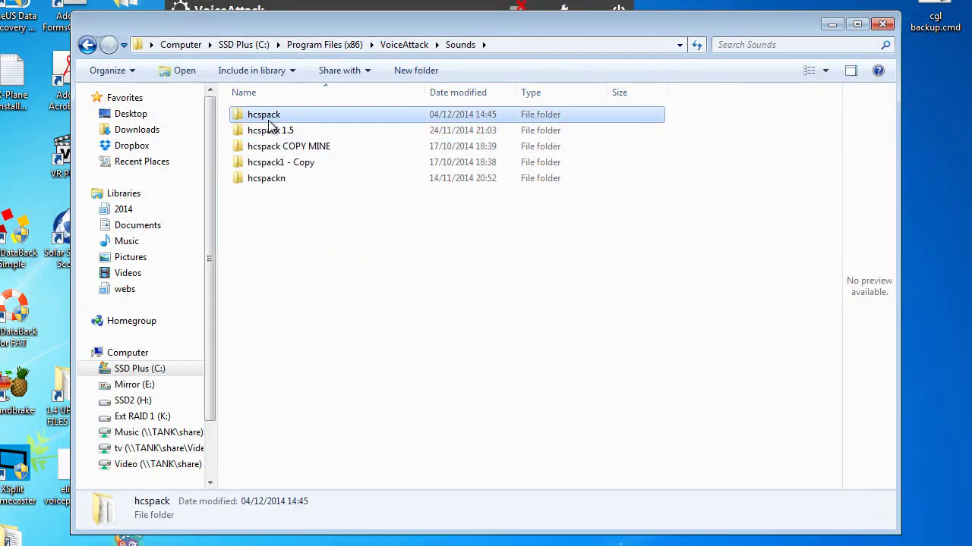
{"action": "double_click", "coordinate": [267, 119]}
Open the exported file "ist of said commands-Profile.html" from the hcspack folder in the browser.
{"action": "left_click_drag", "start_coordinate": [833, 300], "coordinate": [841, 365]}
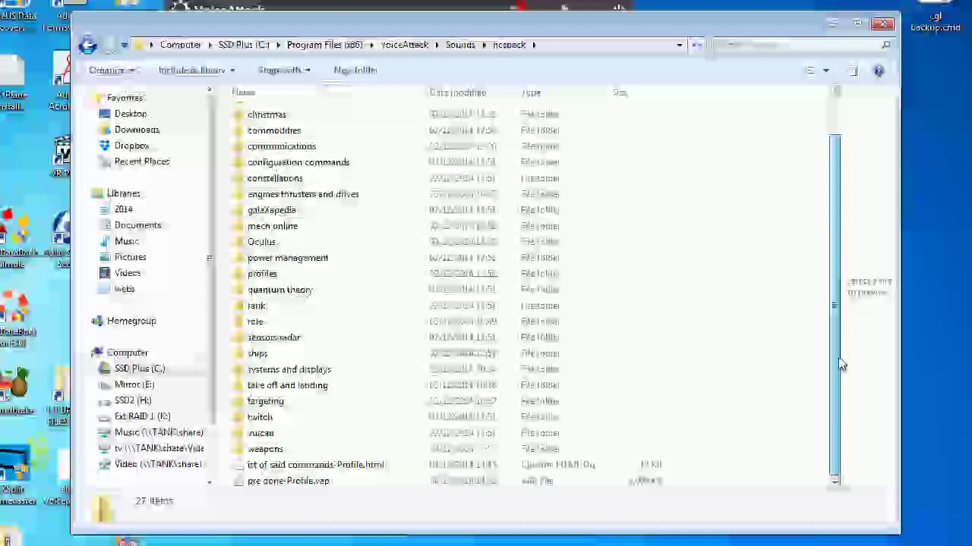
{"action": "left_click", "coordinate": [288, 465]}
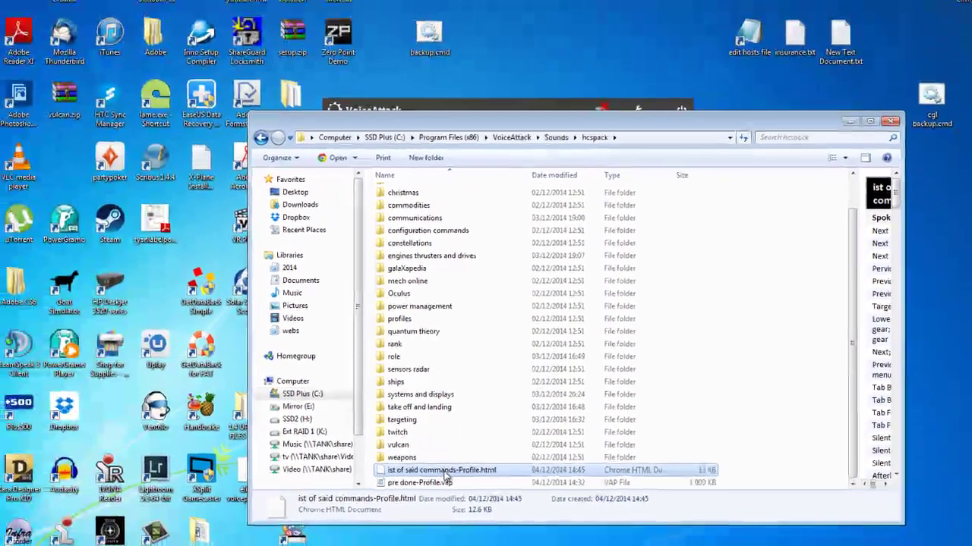
{"action": "double_click", "coordinate": [319, 465]}
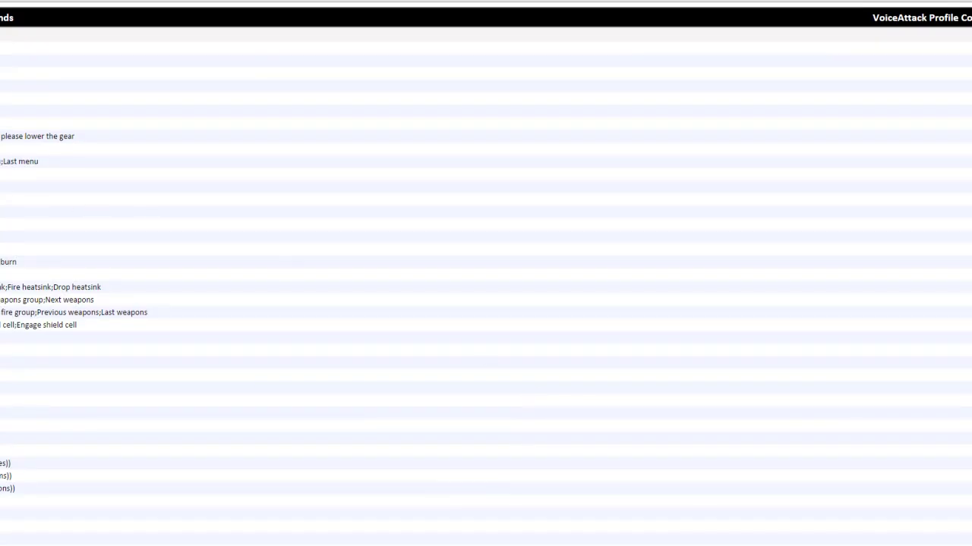
Look through the exported command list and copy the whole page's contents.
{"action": "scroll", "coordinate": [37, 408], "scroll_direction": "down", "scroll_amount": 9}
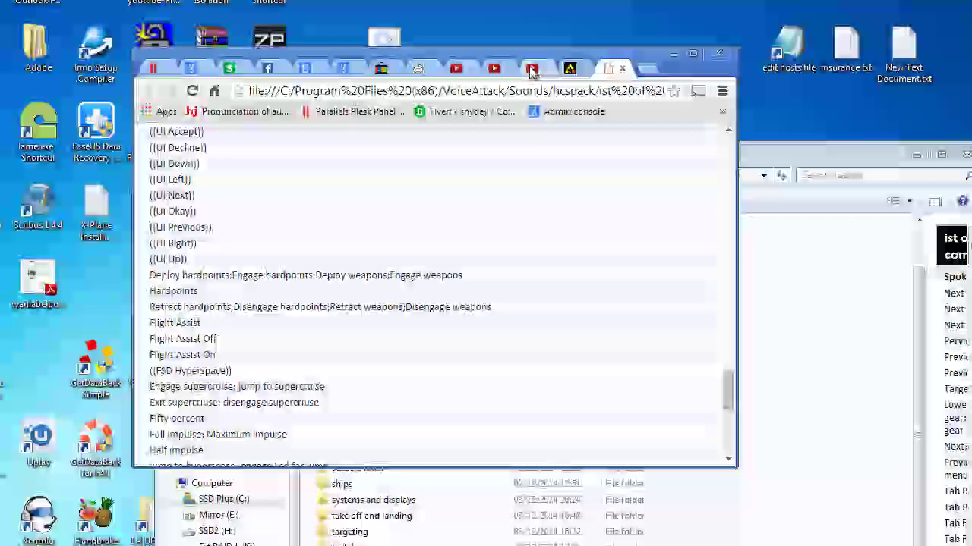
{"action": "left_click_drag", "start_coordinate": [588, 55], "coordinate": [612, 71]}
{"action": "left_click_drag", "start_coordinate": [750, 403], "coordinate": [734, 391]}
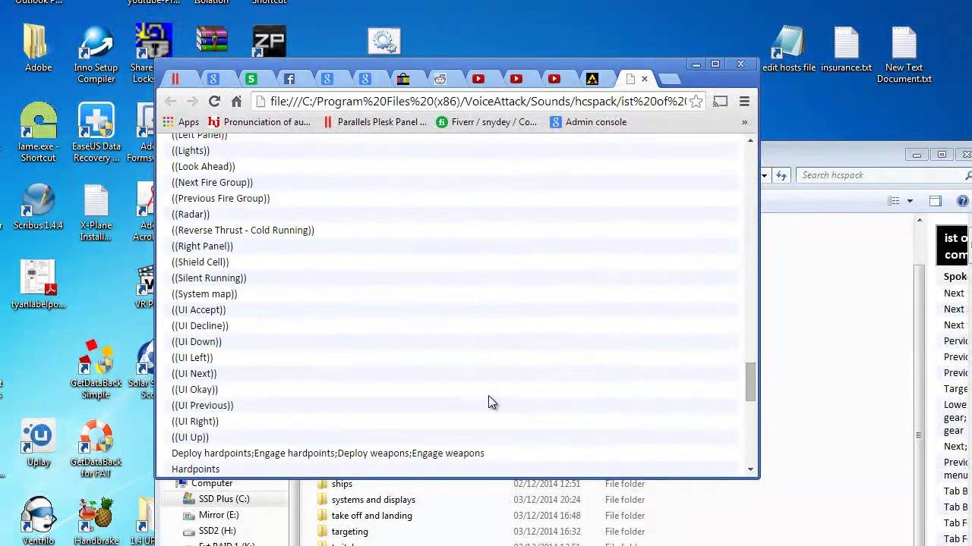
{"action": "key", "text": "ctrl+a"}
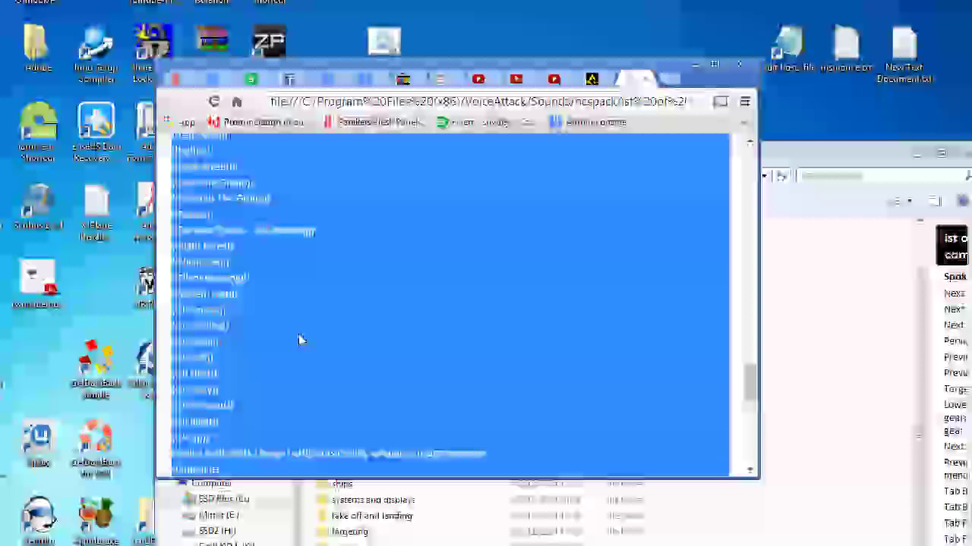
{"action": "right_click", "coordinate": [269, 330]}
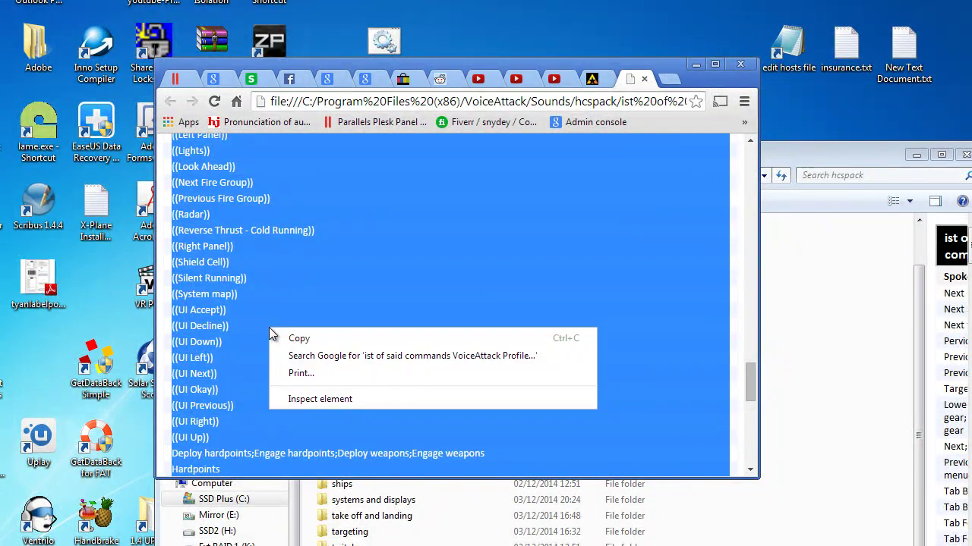
{"action": "left_click", "coordinate": [300, 338]}
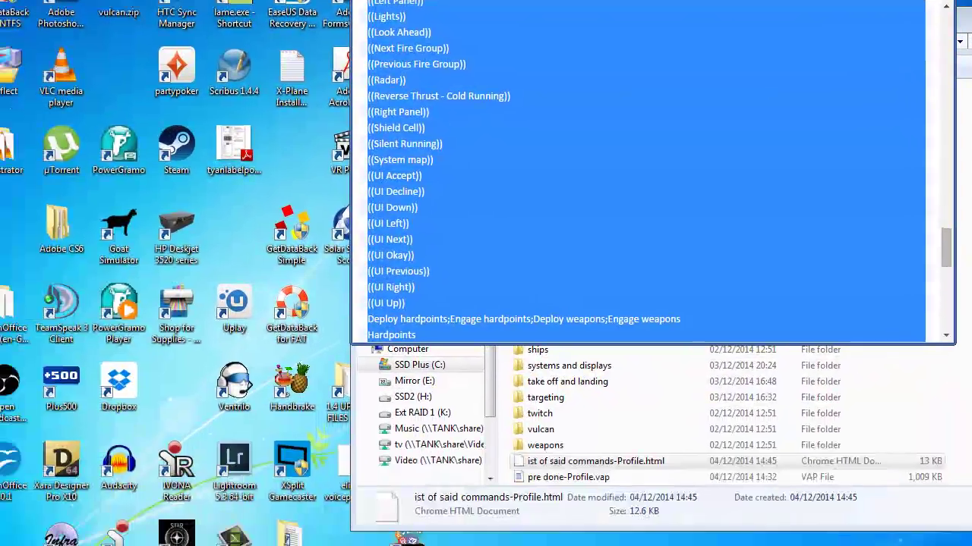
Launch Word 2013 from the Microsoft Office 2013 program group.
{"action": "key", "text": "super"}
{"action": "left_click", "coordinate": [16, 539]}
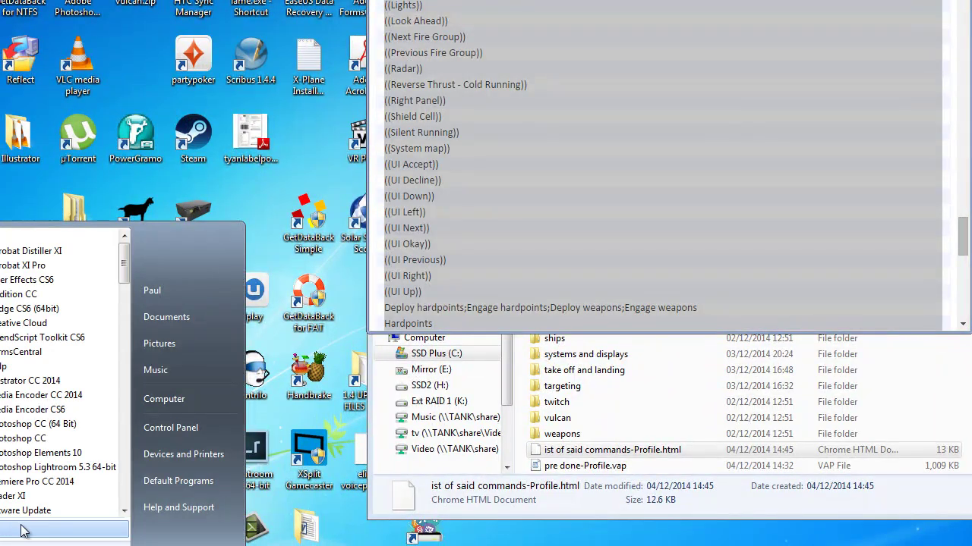
{"action": "left_click_drag", "start_coordinate": [123, 266], "coordinate": [123, 428]}
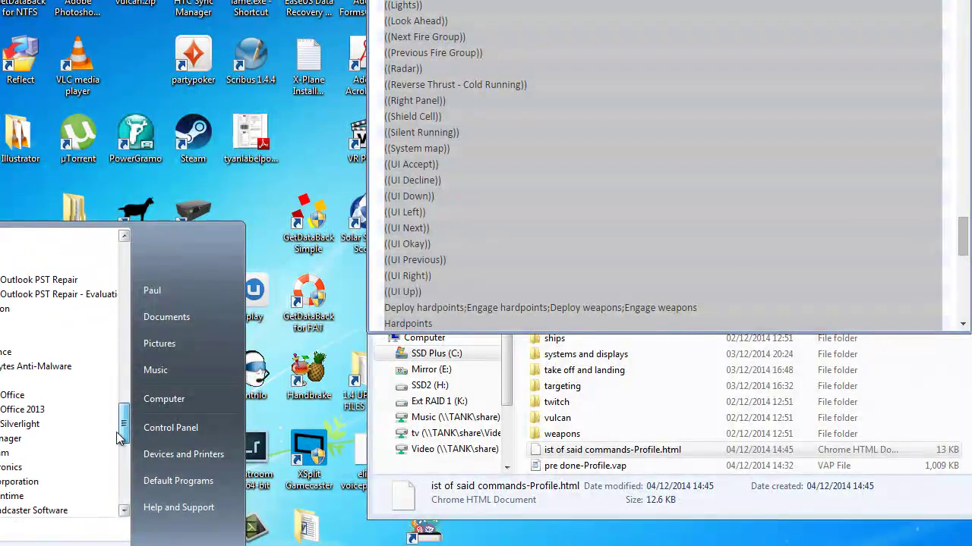
{"action": "left_click", "coordinate": [9, 381]}
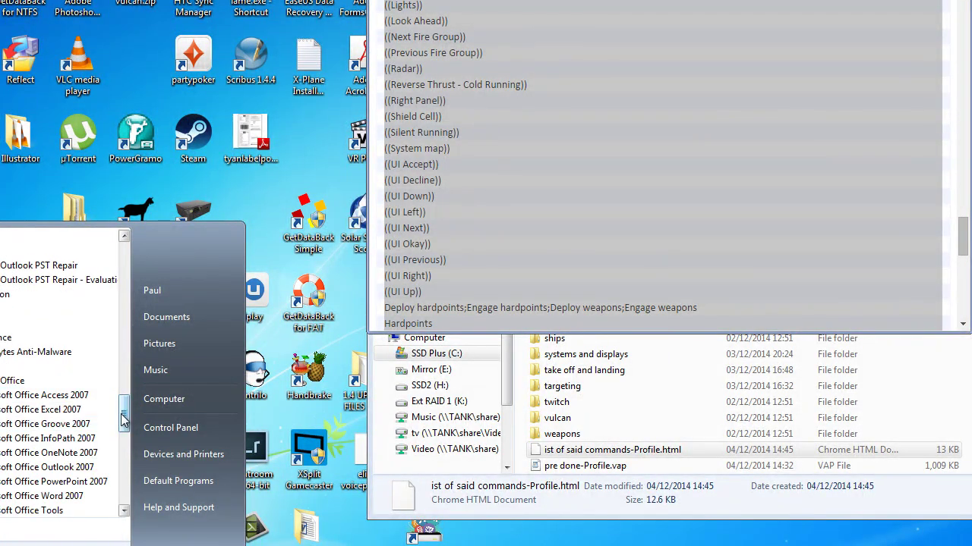
{"action": "scroll", "coordinate": [30, 441], "scroll_direction": "down", "scroll_amount": 2}
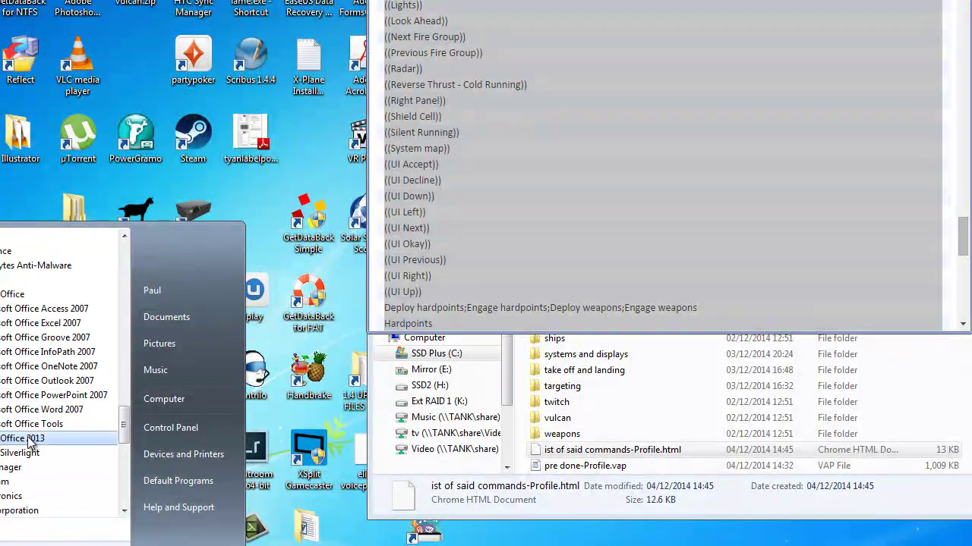
{"action": "left_click", "coordinate": [30, 440]}
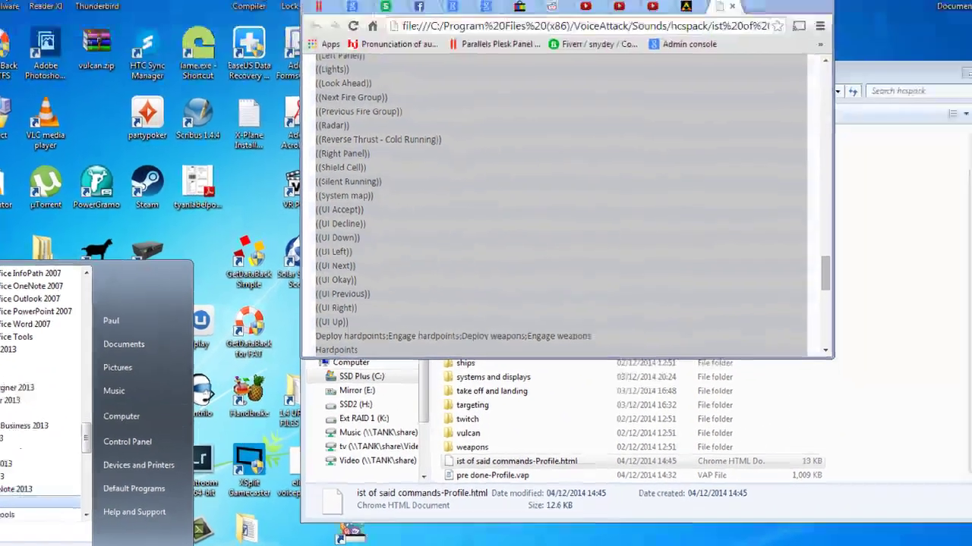
{"action": "left_click", "coordinate": [38, 502]}
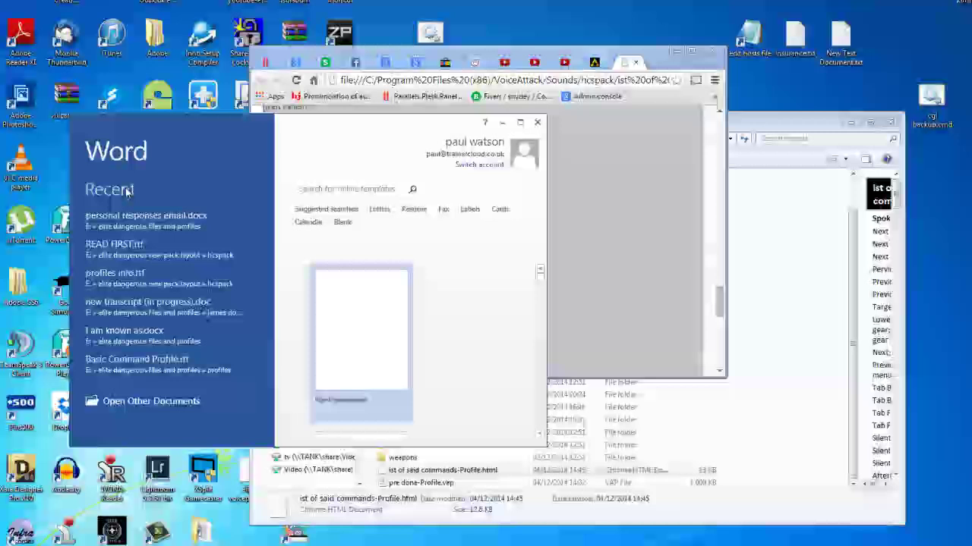
Create a new blank document and maximize its window.
{"action": "left_click", "coordinate": [151, 401]}
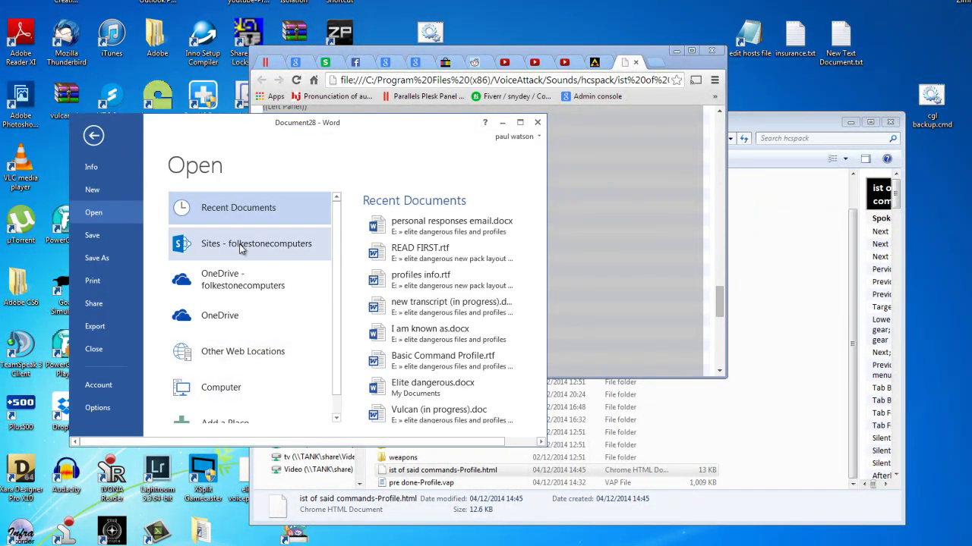
{"action": "left_click", "coordinate": [93, 190]}
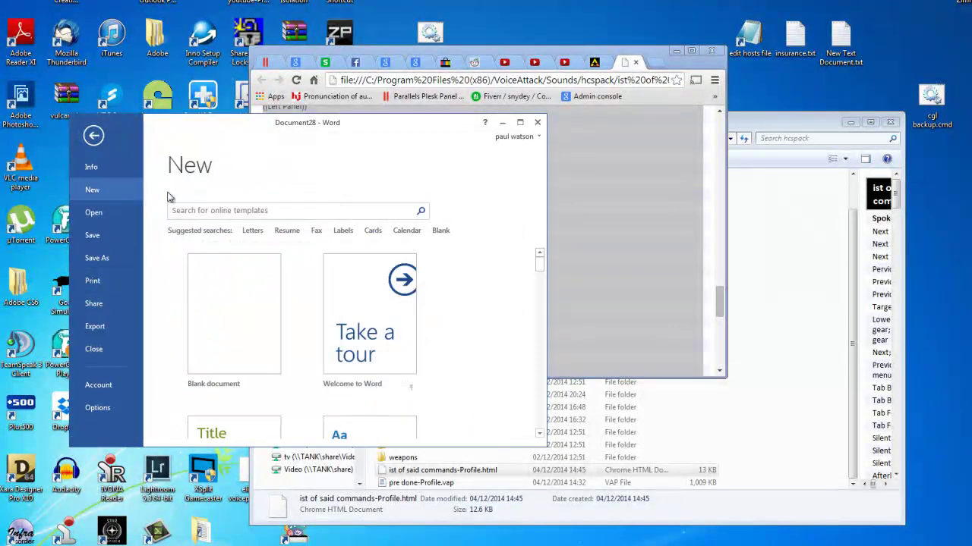
{"action": "left_click", "coordinate": [266, 302]}
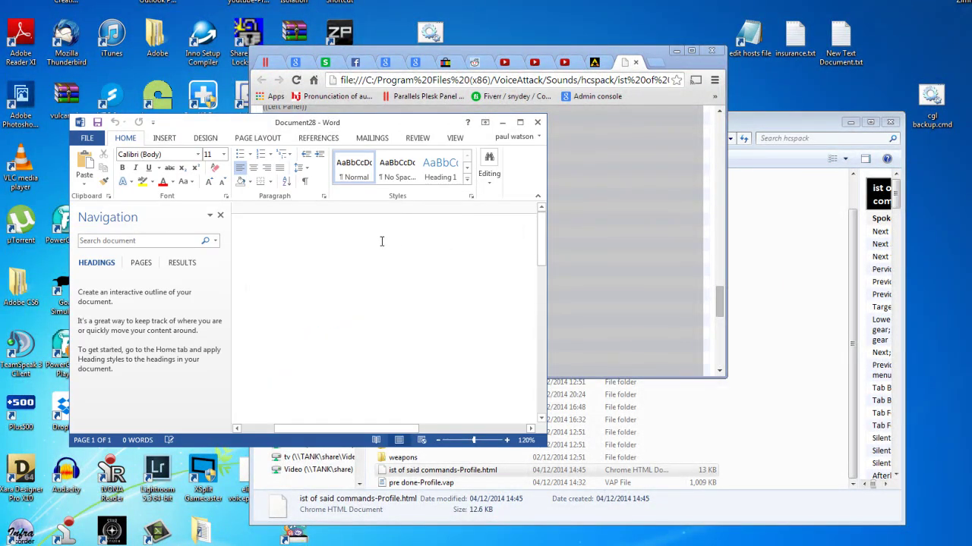
{"action": "left_click", "coordinate": [519, 122]}
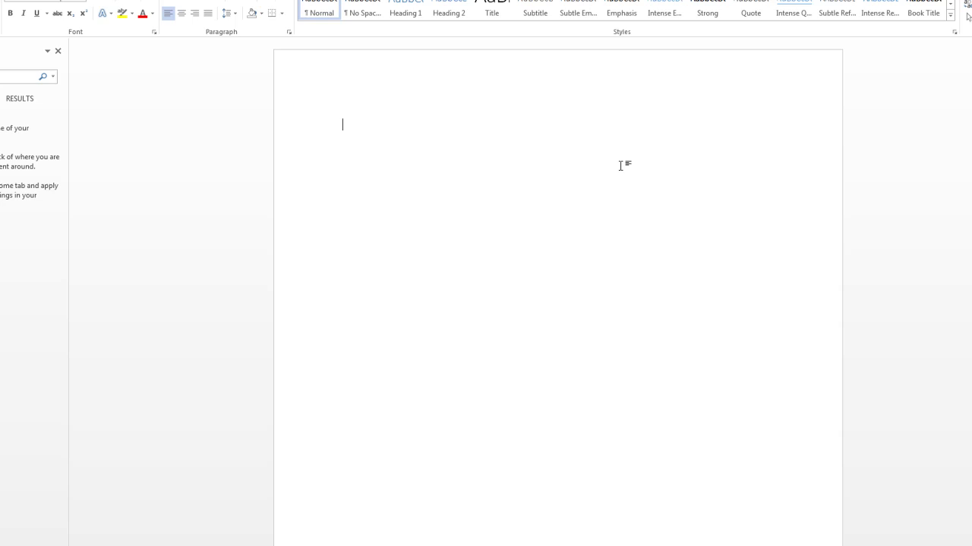
Paste the copied command list into the blank document as text only and return to its beginning.
{"action": "right_click", "coordinate": [353, 126]}
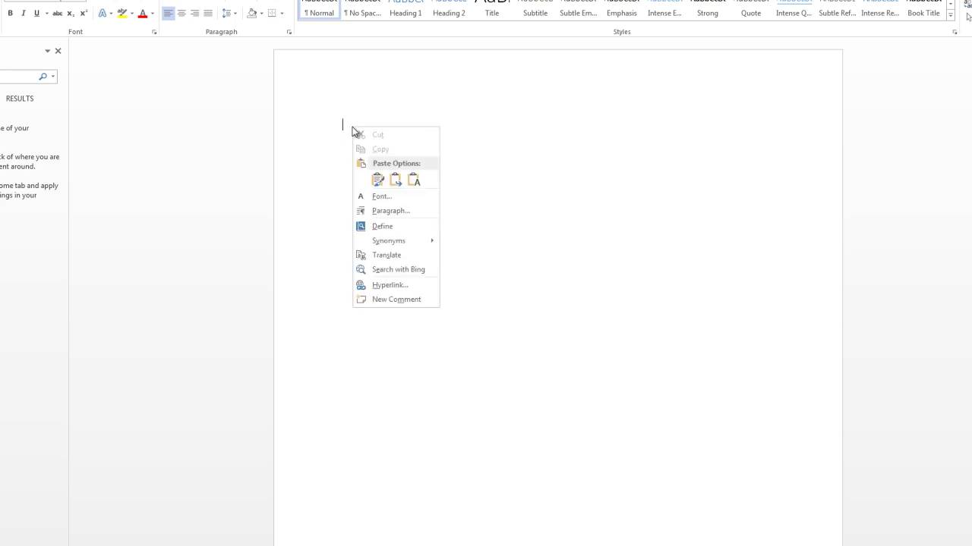
{"action": "left_click", "coordinate": [413, 179]}
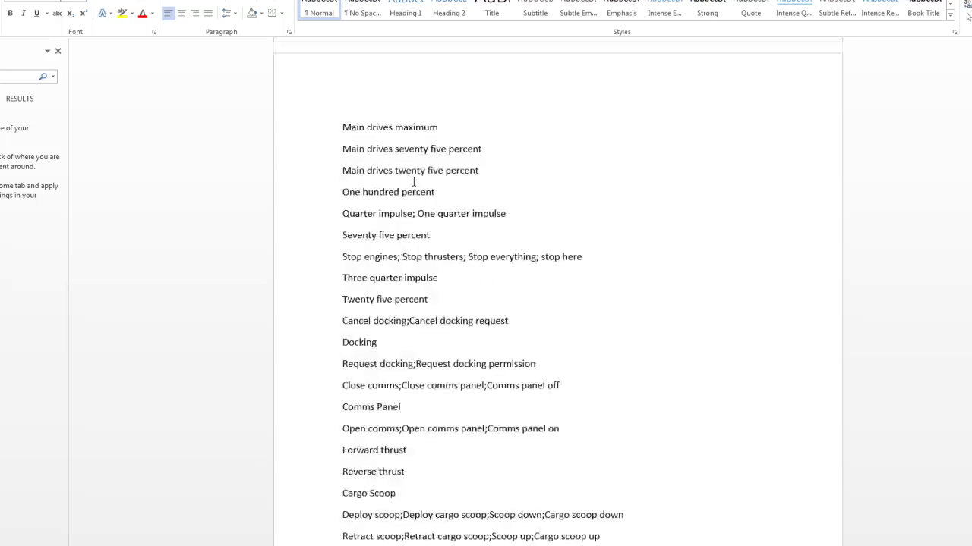
{"action": "scroll", "coordinate": [967, 15], "scroll_direction": "up", "scroll_amount": 20}
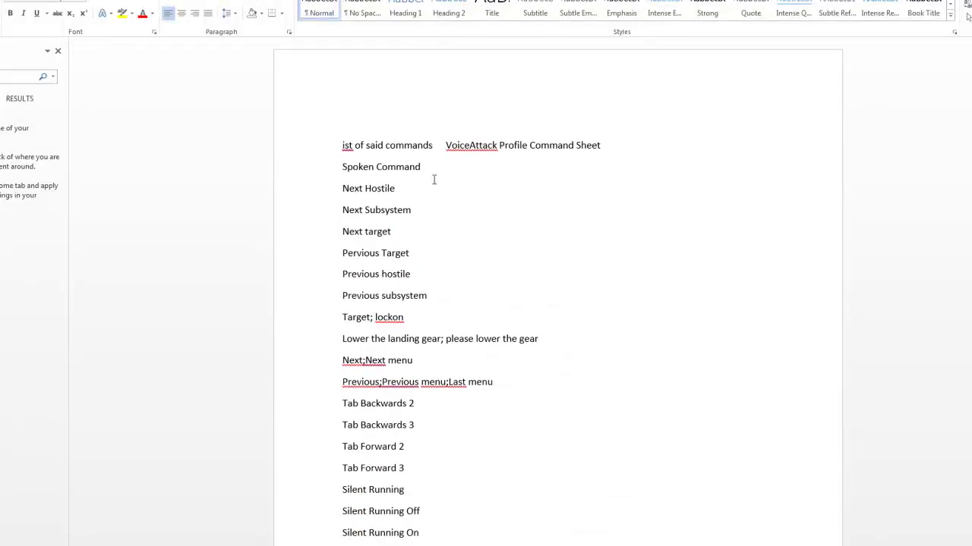
Apply the No Spacing style to the entire pasted command list.
{"action": "scroll", "coordinate": [432, 170], "scroll_direction": "down", "scroll_amount": 1}
{"action": "left_click", "coordinate": [429, 172]}
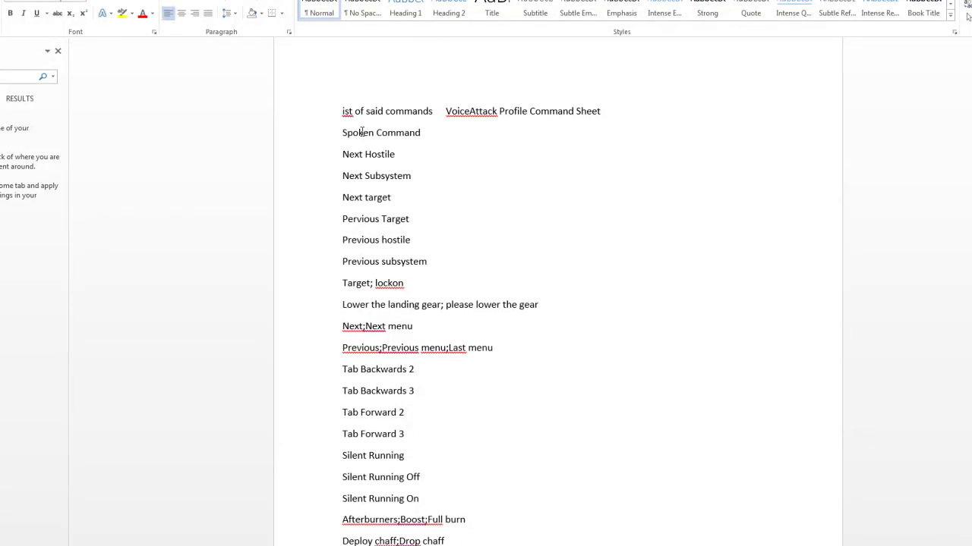
{"action": "key", "text": "ctrl+a"}
{"action": "left_click", "coordinate": [360, 11]}
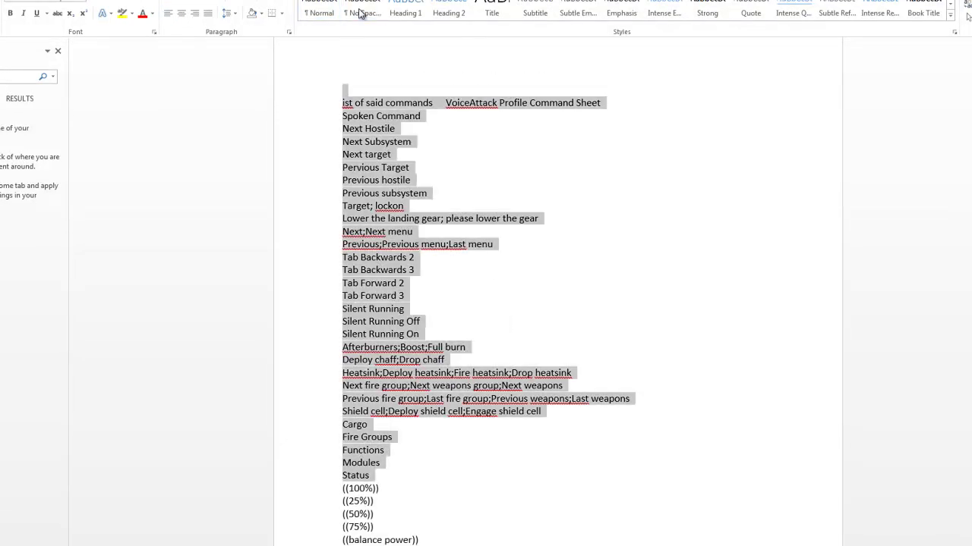
Deselect the text and look through the compacted command list across the document's pages.
{"action": "scroll", "coordinate": [478, 212], "scroll_direction": "down", "scroll_amount": 1}
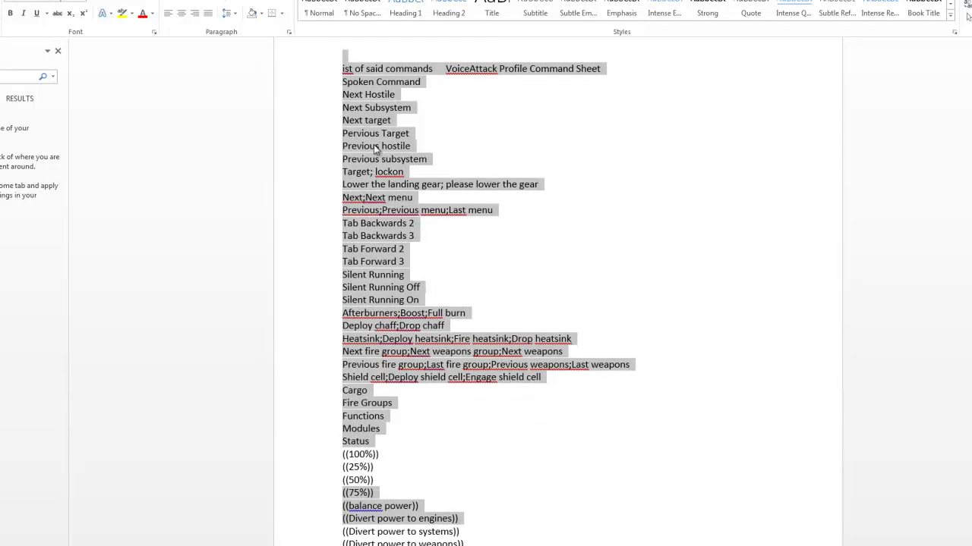
{"action": "scroll", "coordinate": [460, 220], "scroll_direction": "down", "scroll_amount": 1}
{"action": "left_click", "coordinate": [454, 252]}
{"action": "scroll", "coordinate": [495, 301], "scroll_direction": "down", "scroll_amount": 5}
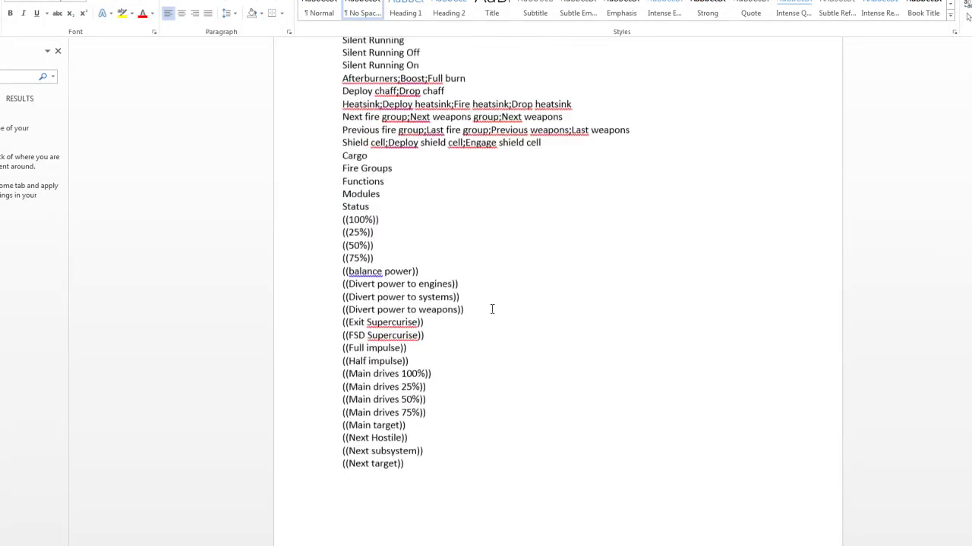
{"action": "scroll", "coordinate": [492, 309], "scroll_direction": "down", "scroll_amount": 12}
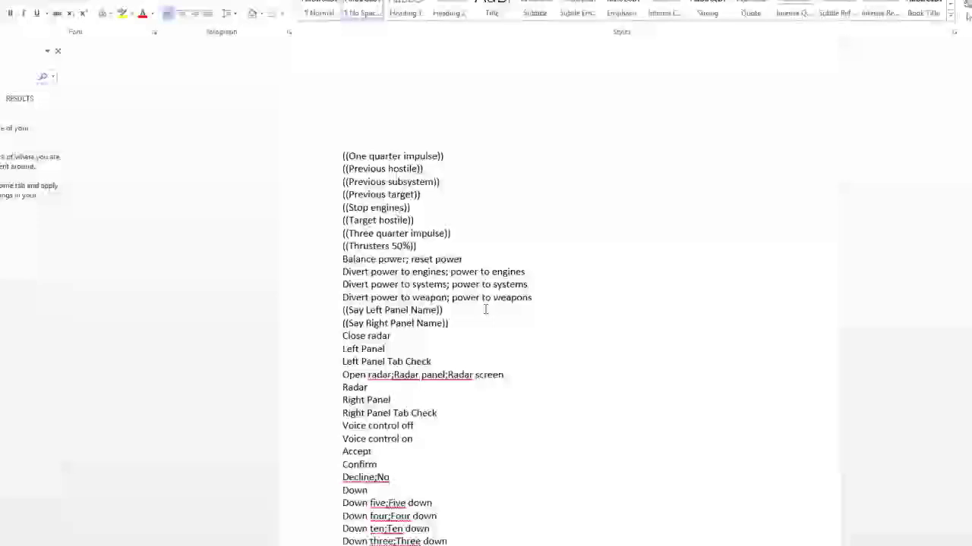
{"action": "scroll", "coordinate": [486, 307], "scroll_direction": "up", "scroll_amount": 10}
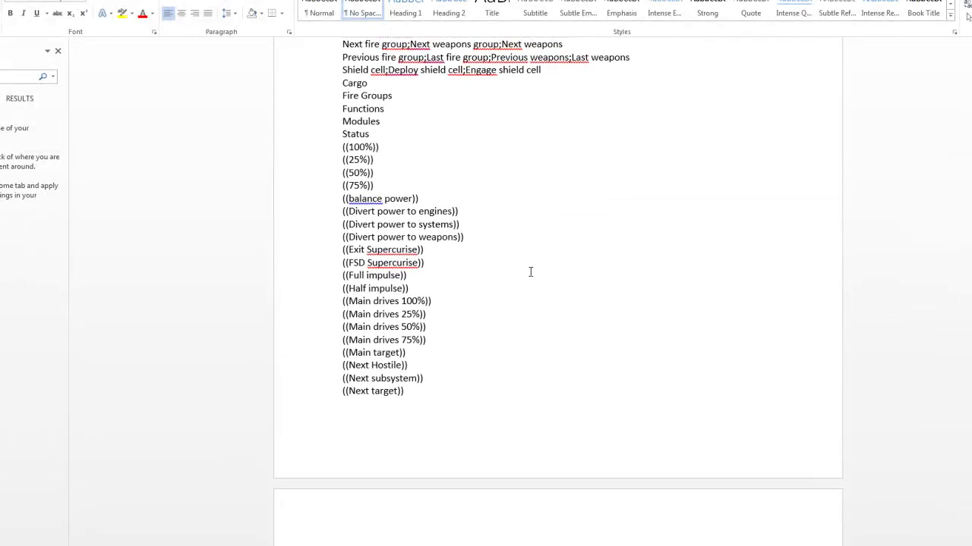
{"action": "scroll", "coordinate": [501, 281], "scroll_direction": "down", "scroll_amount": 3}
{"action": "scroll", "coordinate": [491, 277], "scroll_direction": "up", "scroll_amount": 6}
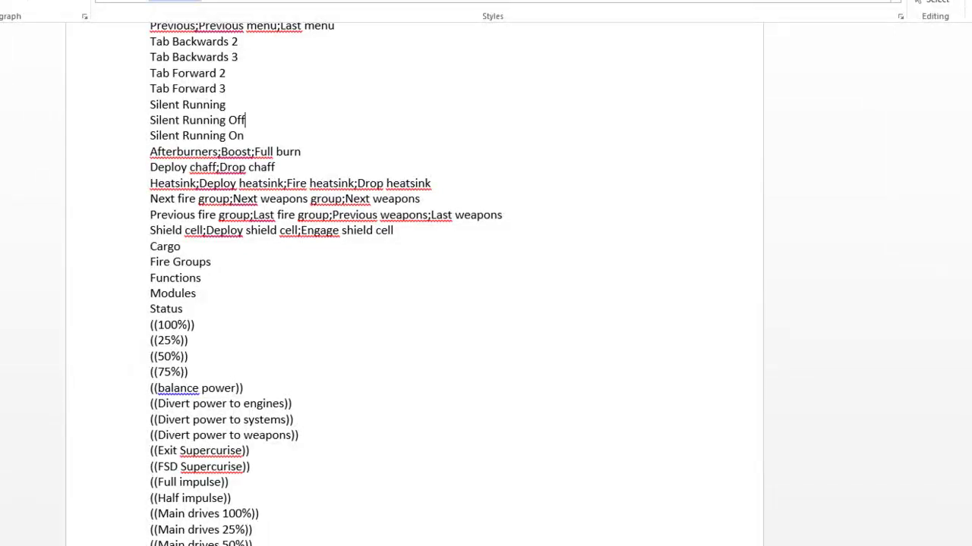
{"action": "scroll", "coordinate": [413, 303], "scroll_direction": "up", "scroll_amount": 7}
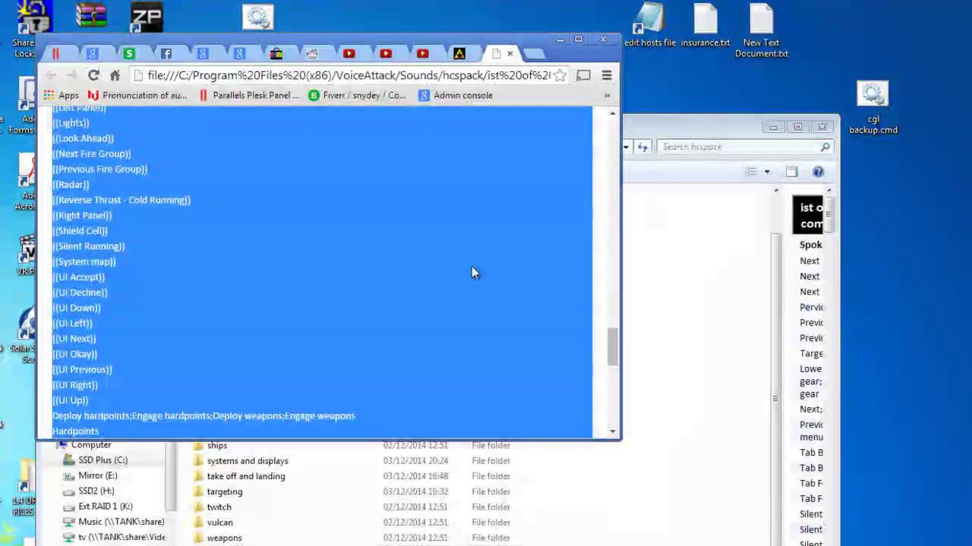
Deselect the text in the browser, then minimize the browser and Explorer windows to return to VoiceAttack.
{"action": "left_click", "coordinate": [334, 328]}
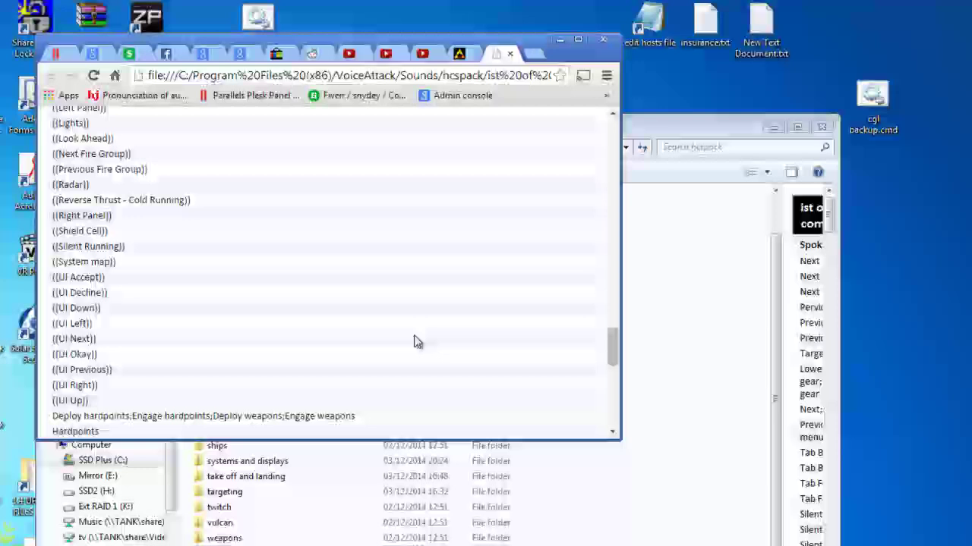
{"action": "left_click", "coordinate": [559, 39]}
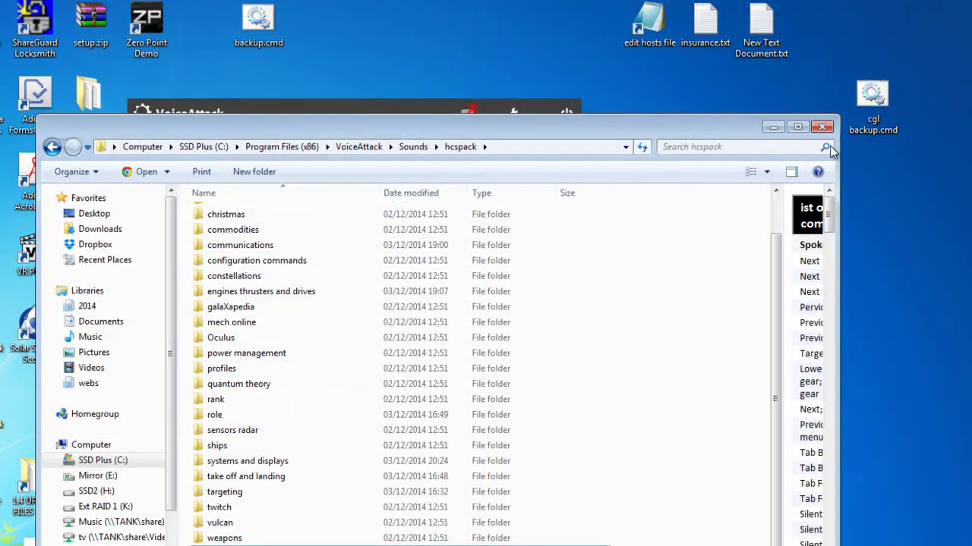
{"action": "left_click", "coordinate": [774, 127]}
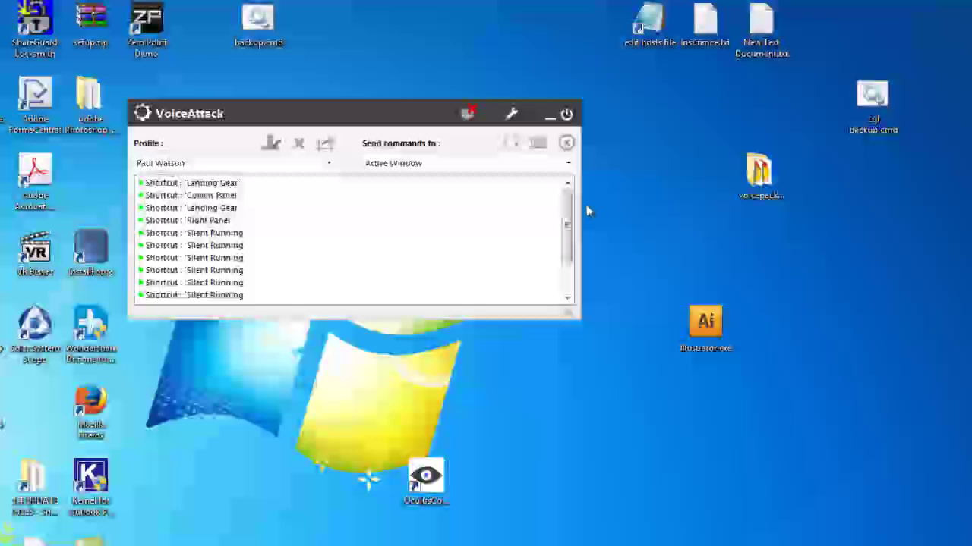
Start exporting the current profile with all commands selected and choose Quick Reference List as HTML (*.html) as the file type.
{"action": "left_click", "coordinate": [326, 146]}
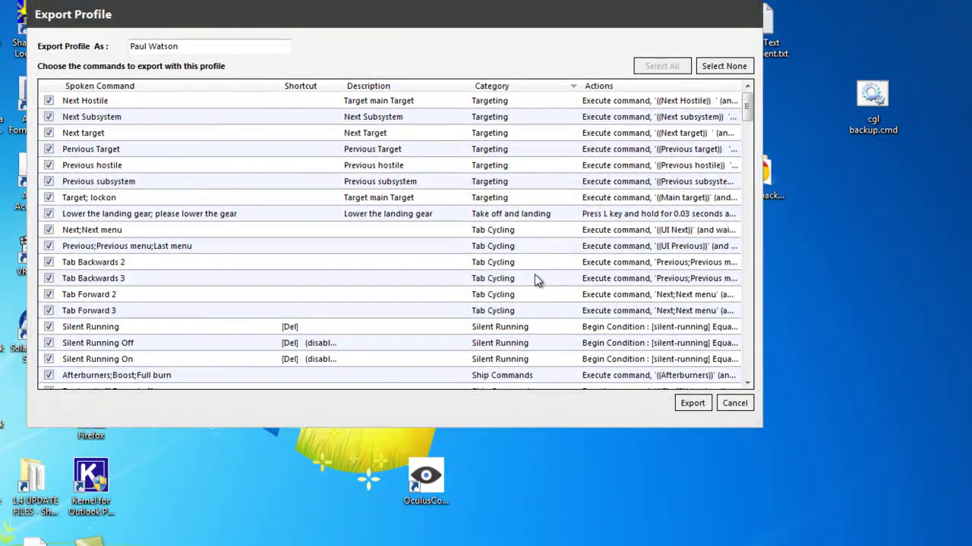
{"action": "left_click", "coordinate": [687, 410]}
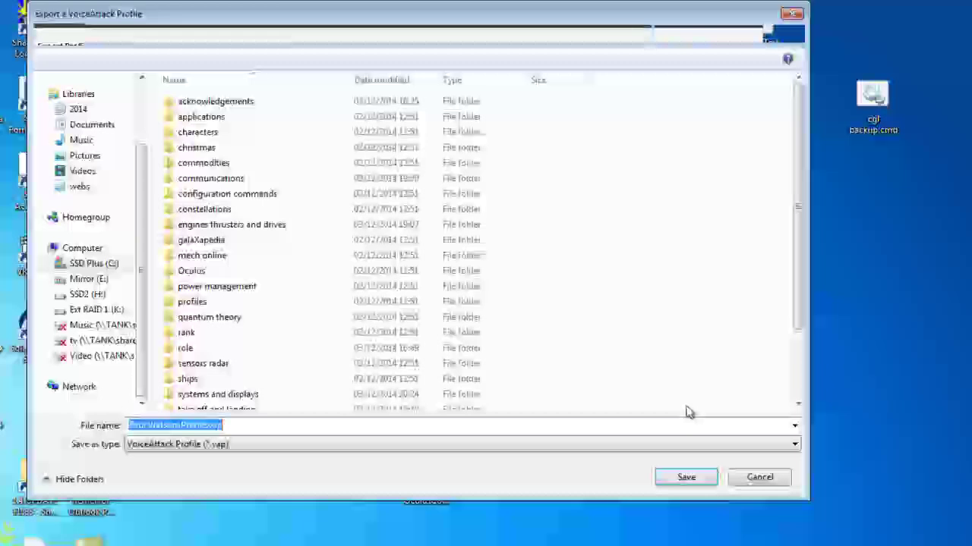
{"action": "left_click", "coordinate": [505, 448]}
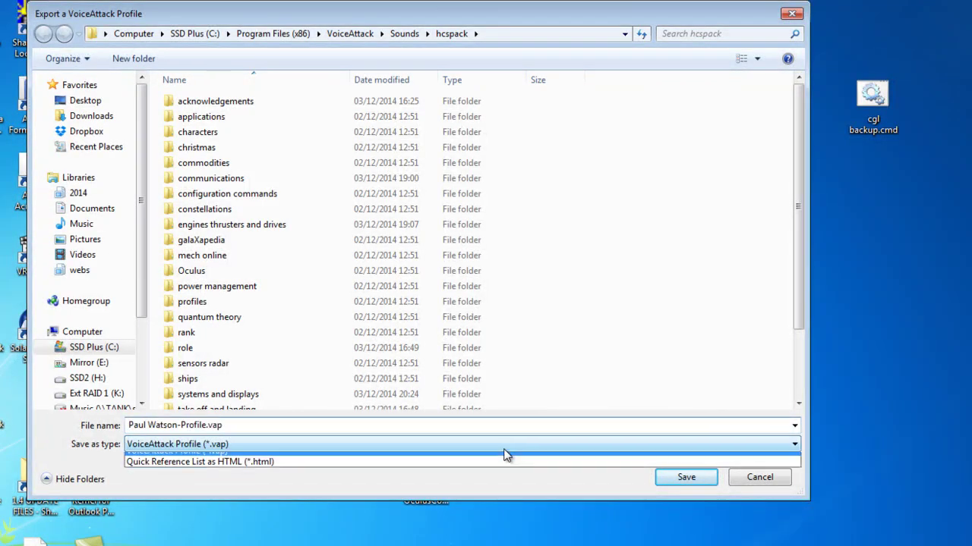
{"action": "left_click", "coordinate": [320, 470]}
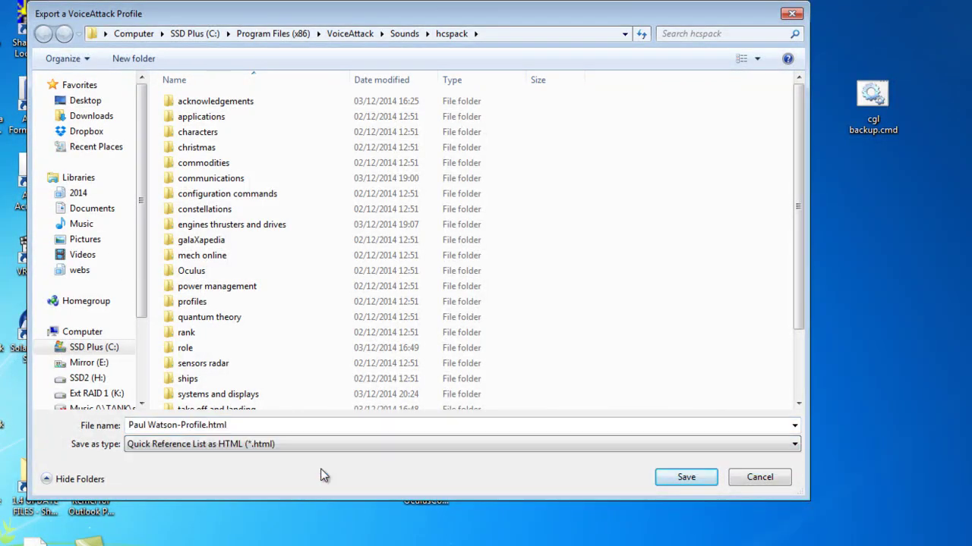